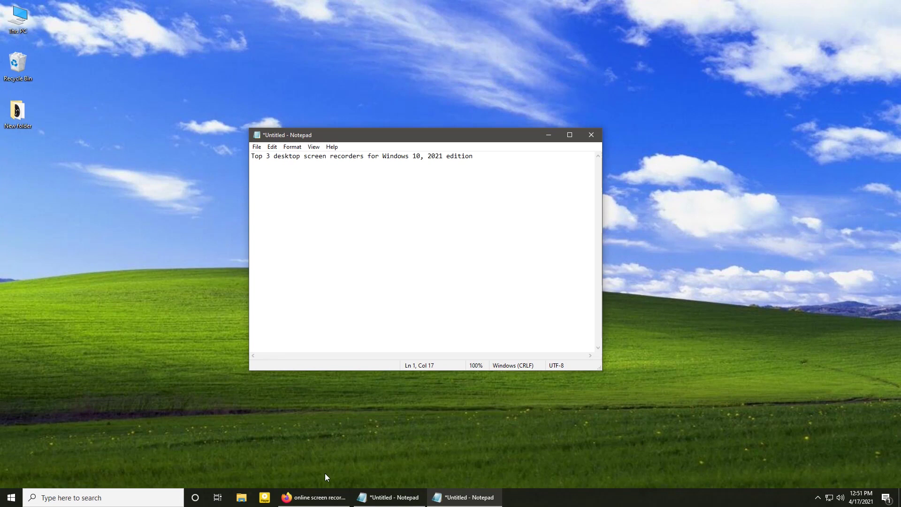
Open the Apowersoft Online Screen Recorder page in Firefox and run its downloaded launcher
left_click(314, 497)
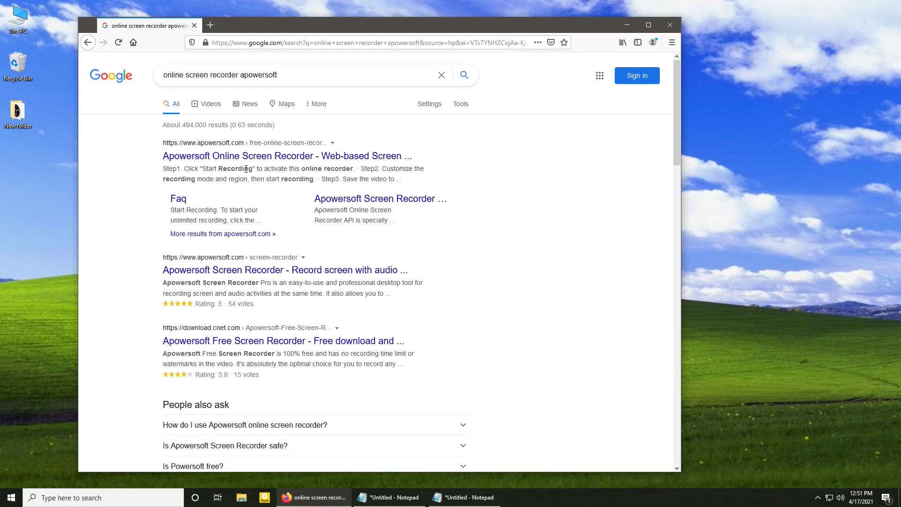
left_click(229, 157)
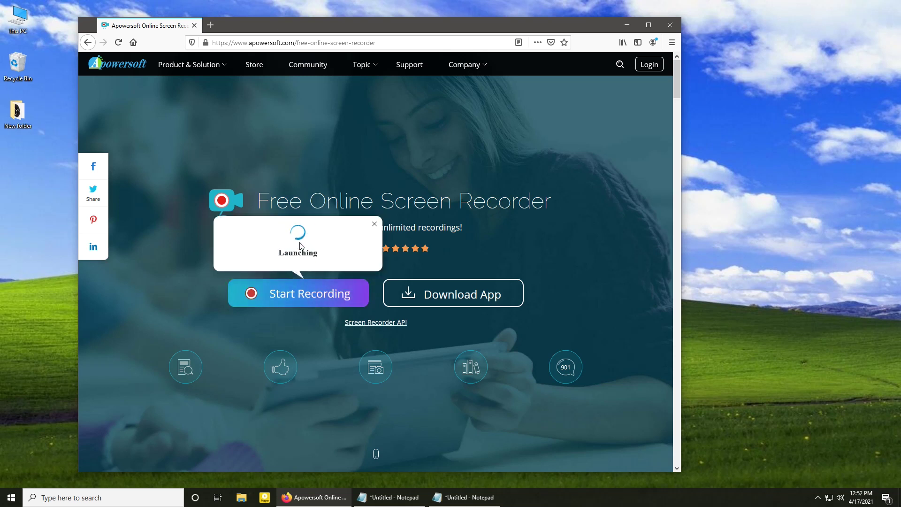
left_click(286, 253)
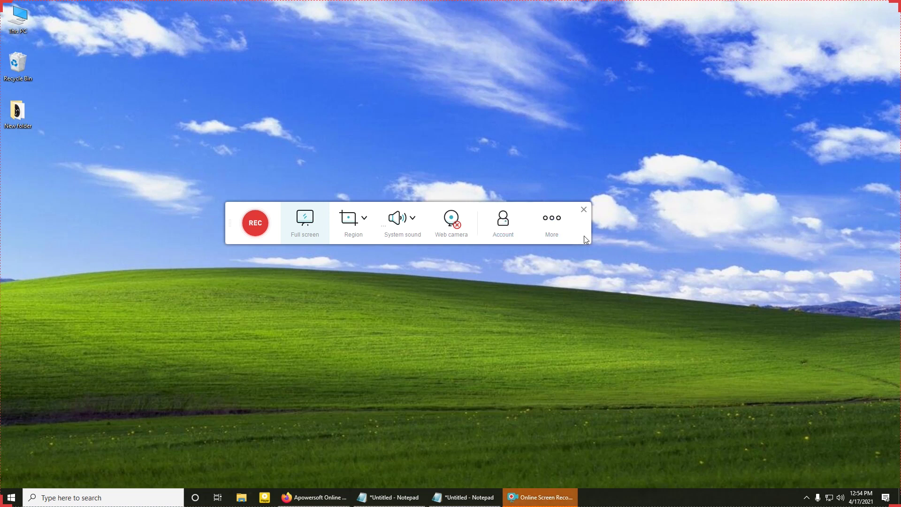
Choose Select region and mark a custom recording area over the upper-centre desktop
left_click_drag(584, 236, 604, 231)
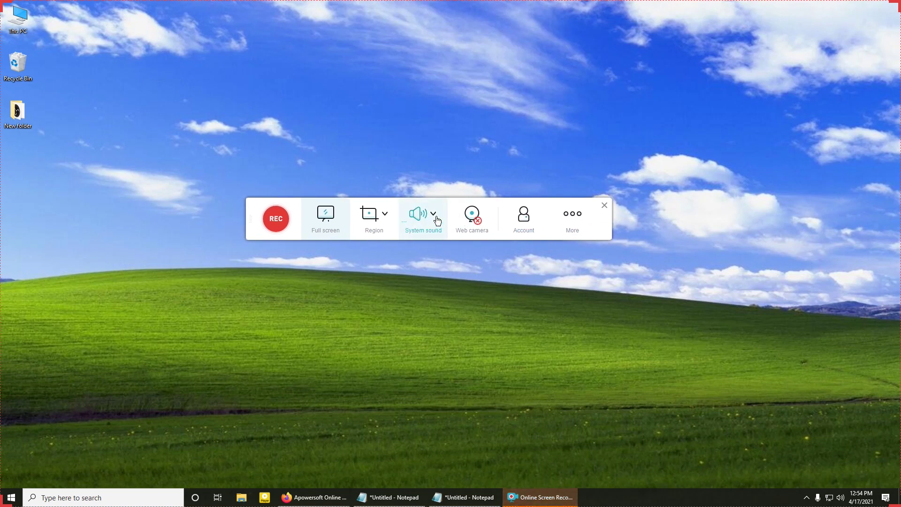
left_click(373, 217)
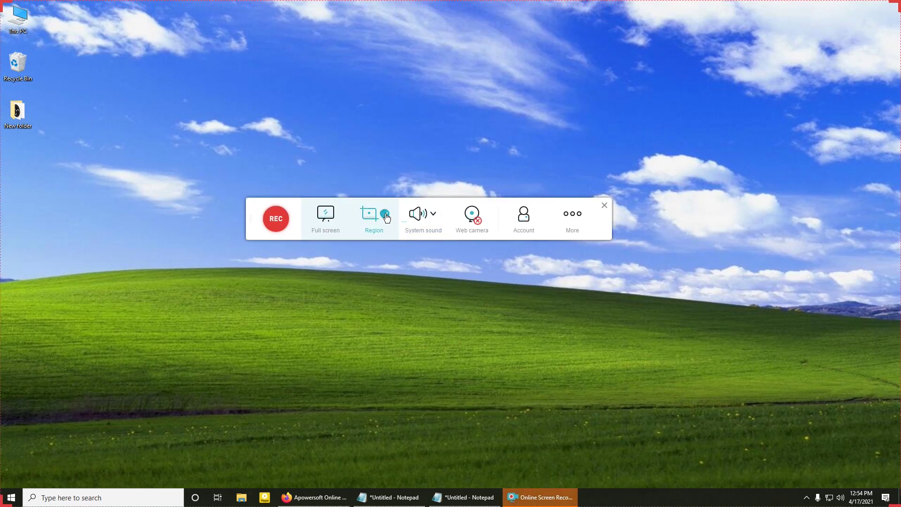
left_click(380, 215)
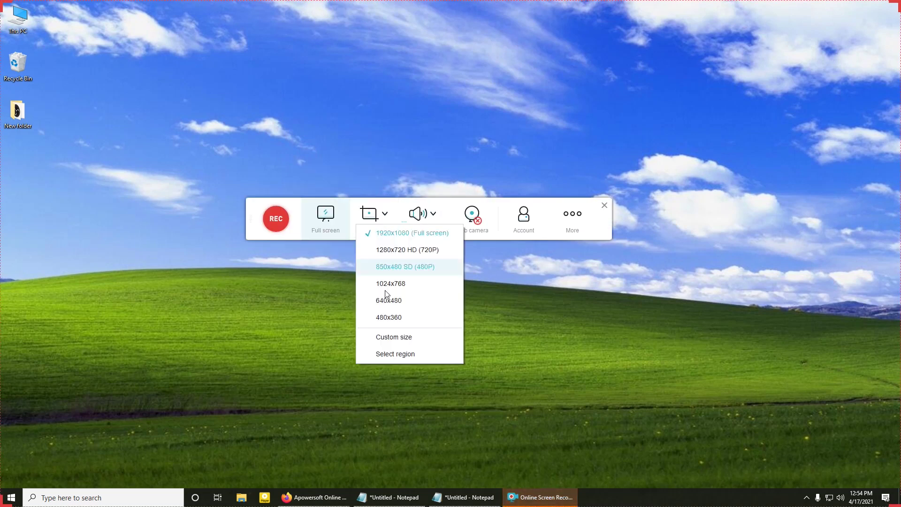
left_click(389, 351)
left_click_drag(291, 155, 596, 324)
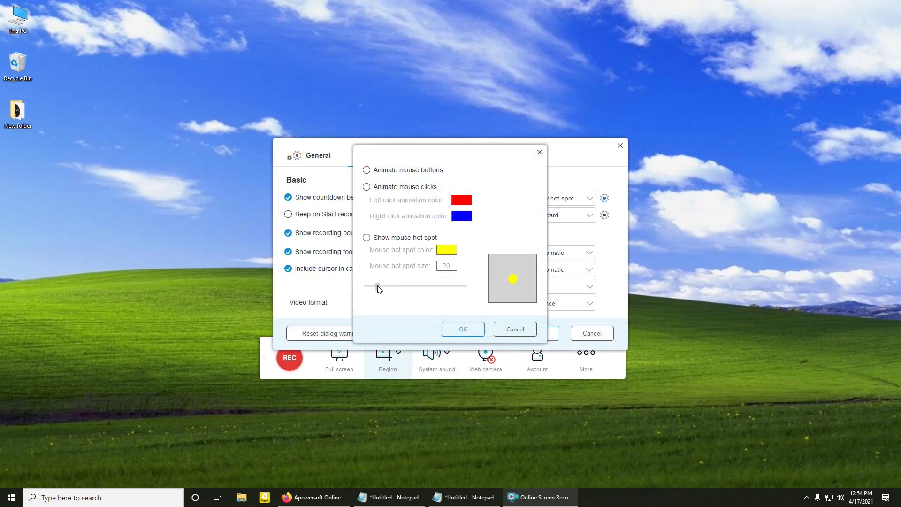
Turn on an enlarged mouse hot spot highlight and start recording the region
left_click(366, 238)
left_click_drag(378, 288, 399, 287)
left_click(462, 329)
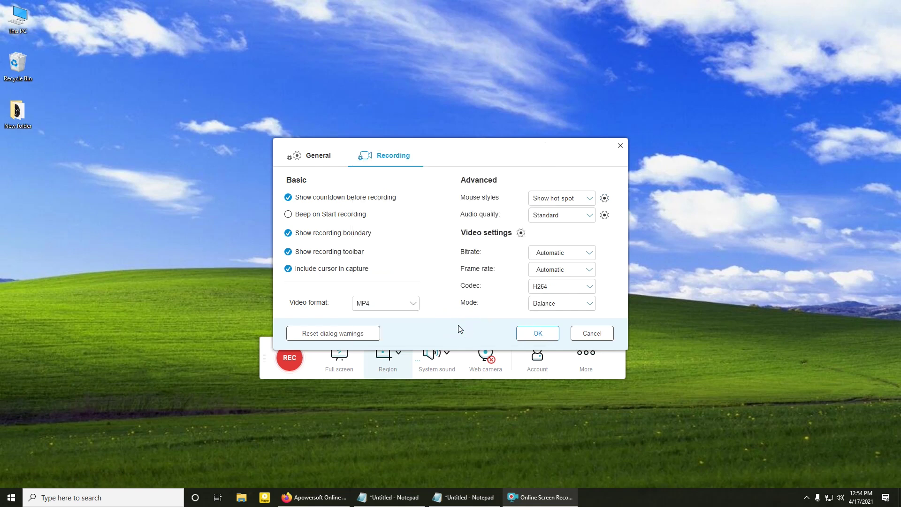
left_click(534, 334)
left_click(289, 357)
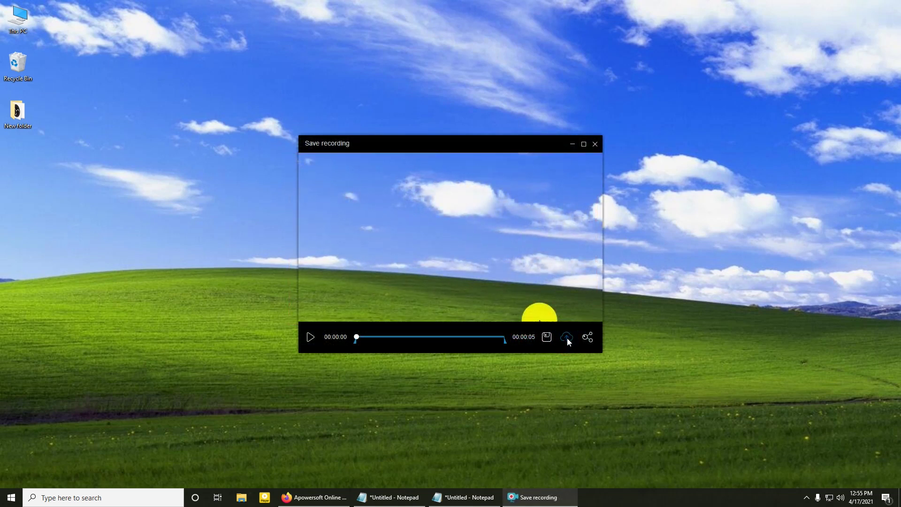
Check the 5-second clip's cloud upload and share options, then close it without uploading
left_click(566, 340)
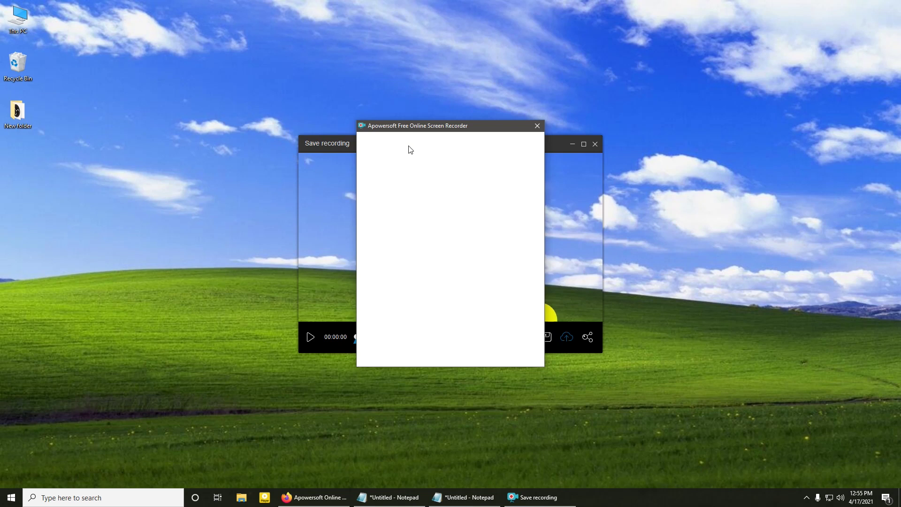
left_click(537, 126)
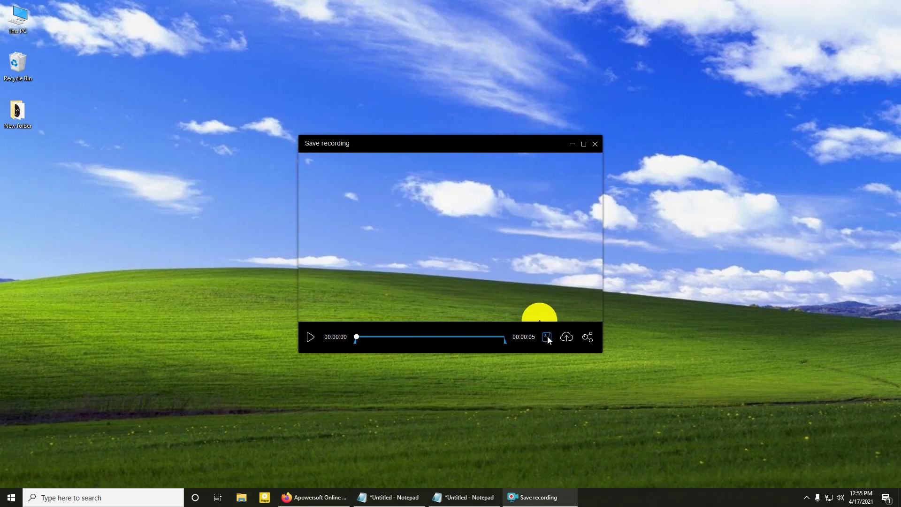
left_click(588, 336)
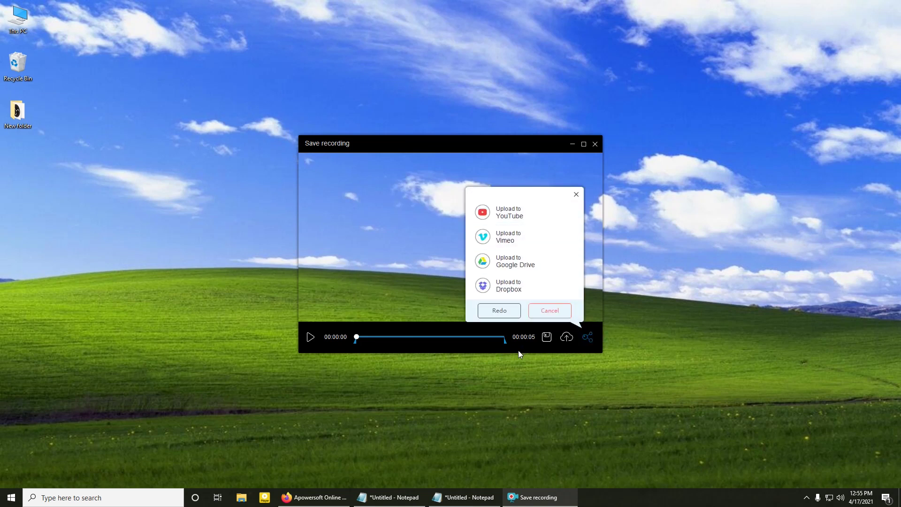
left_click(549, 311)
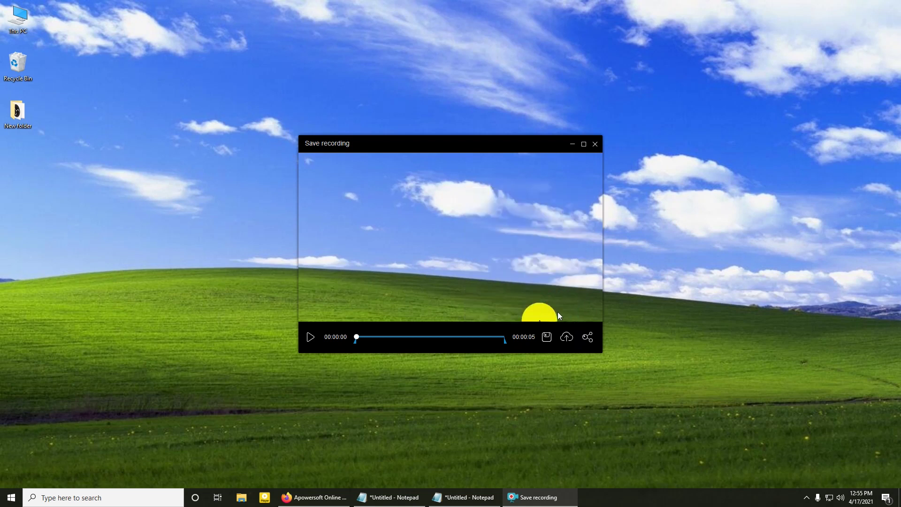
left_click(595, 145)
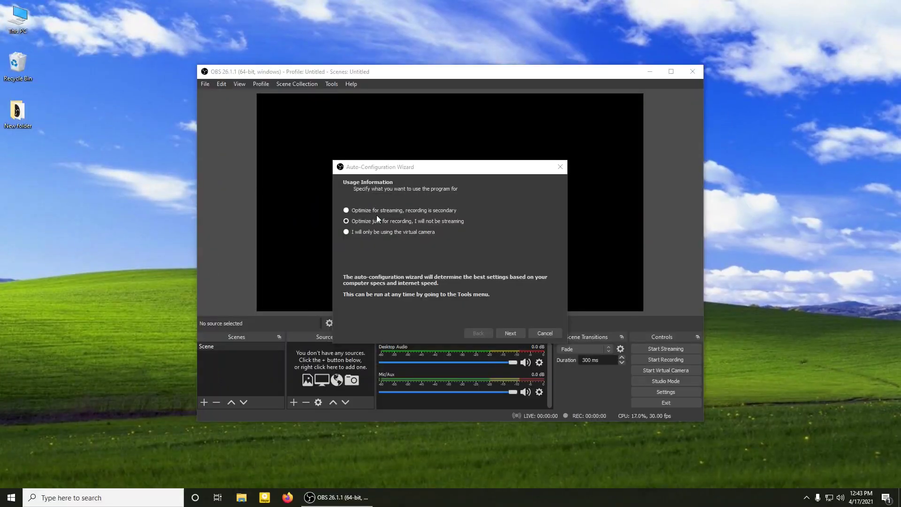
Run the Auto-Configuration Wizard optimised for recording, then add a Display Capture source of Display 1
left_click(364, 221)
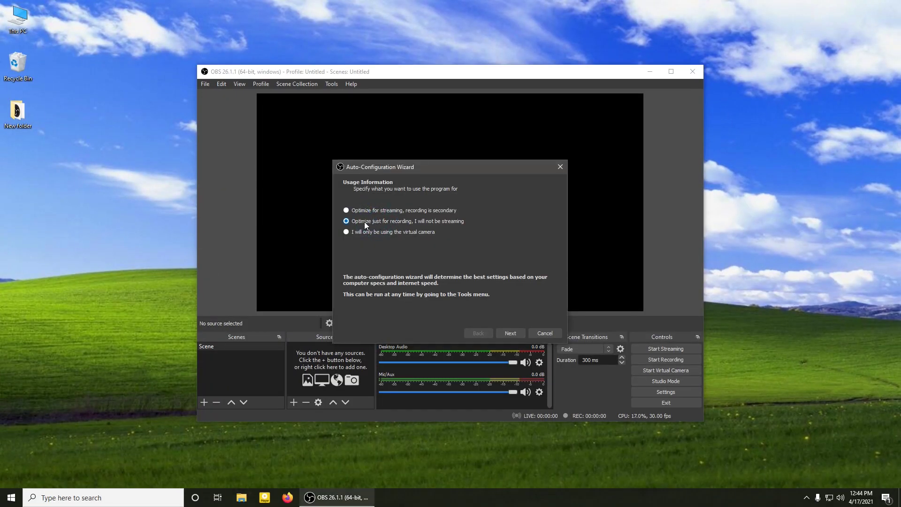
left_click(511, 334)
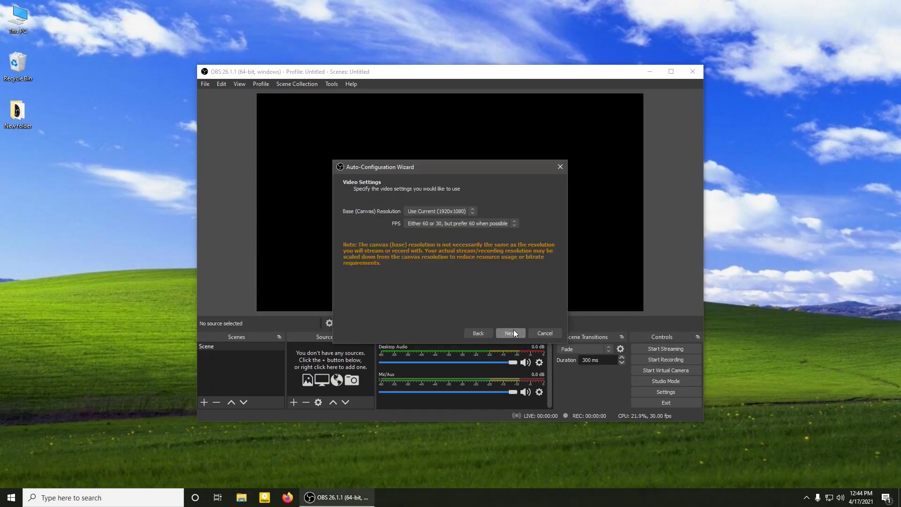
left_click(419, 222)
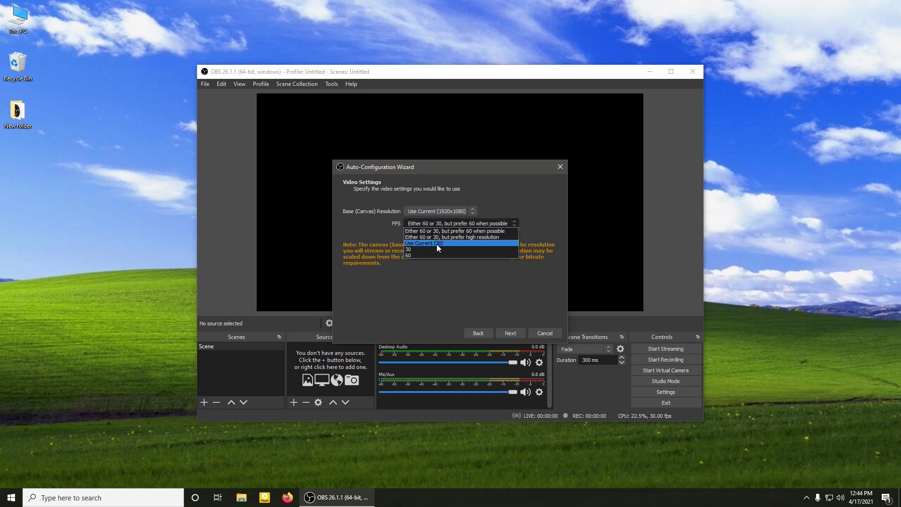
left_click(528, 196)
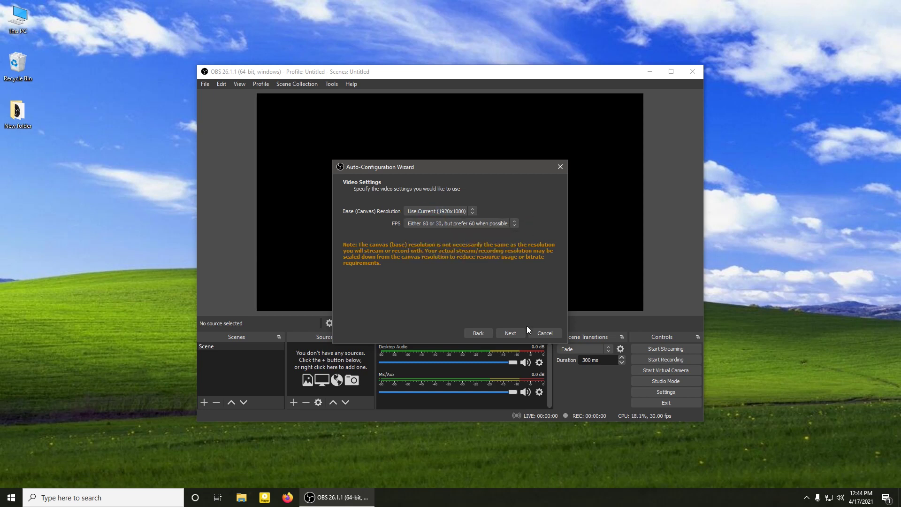
left_click(511, 333)
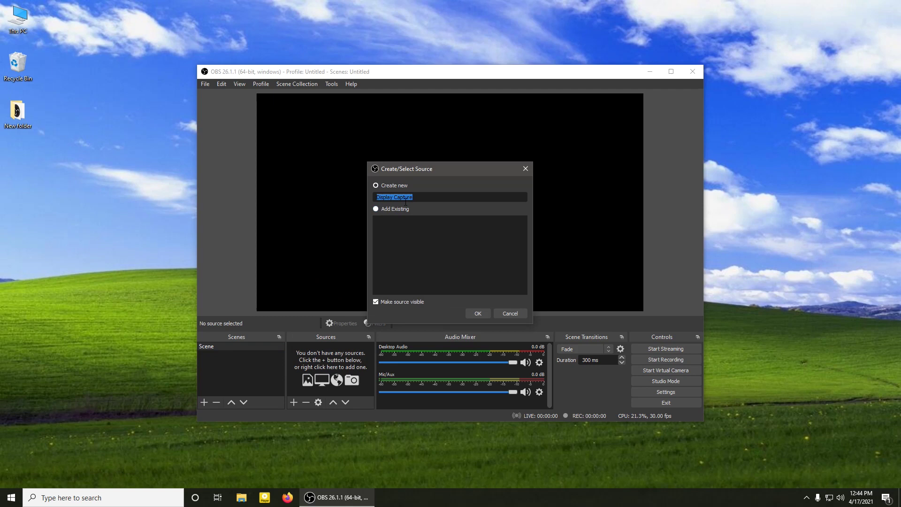
left_click(479, 313)
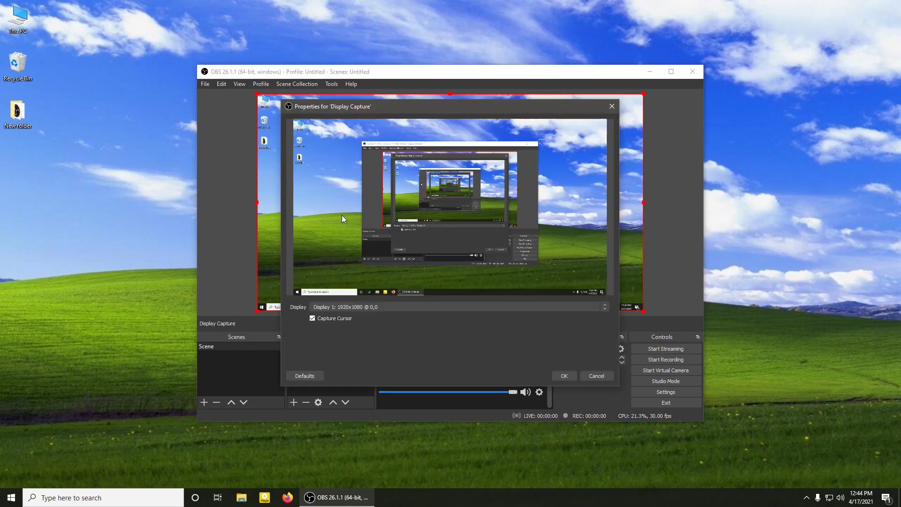
left_click(566, 375)
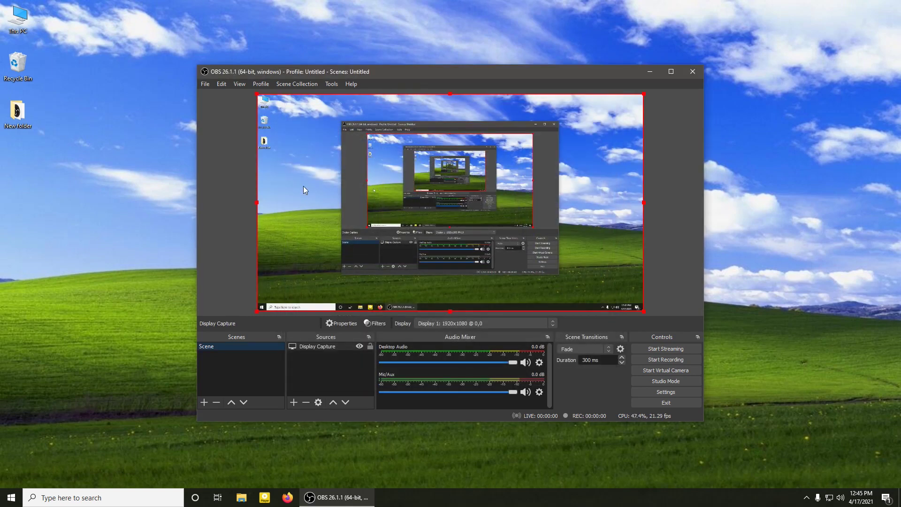
Browse the Stream, Output, Audio, Video, Hotkeys and Advanced settings pages, finishing on General
left_click_drag(413, 78, 517, 140)
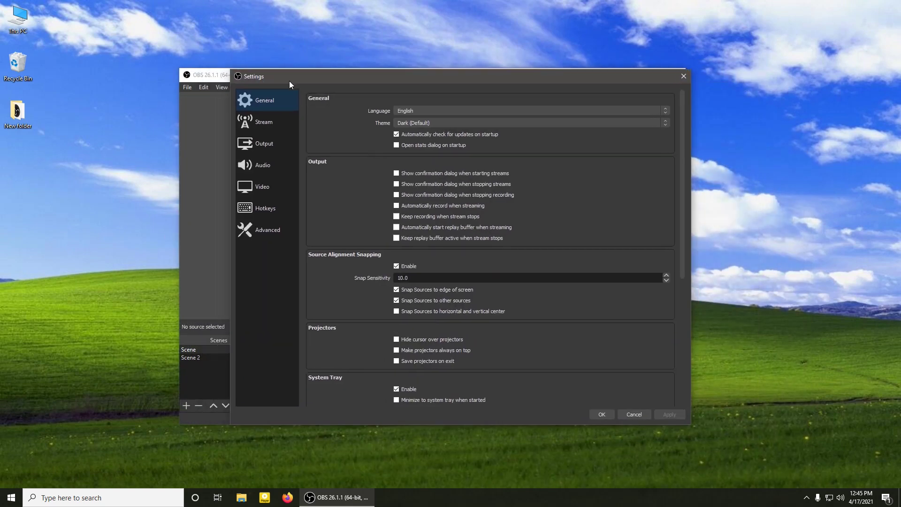
left_click(266, 122)
left_click(265, 143)
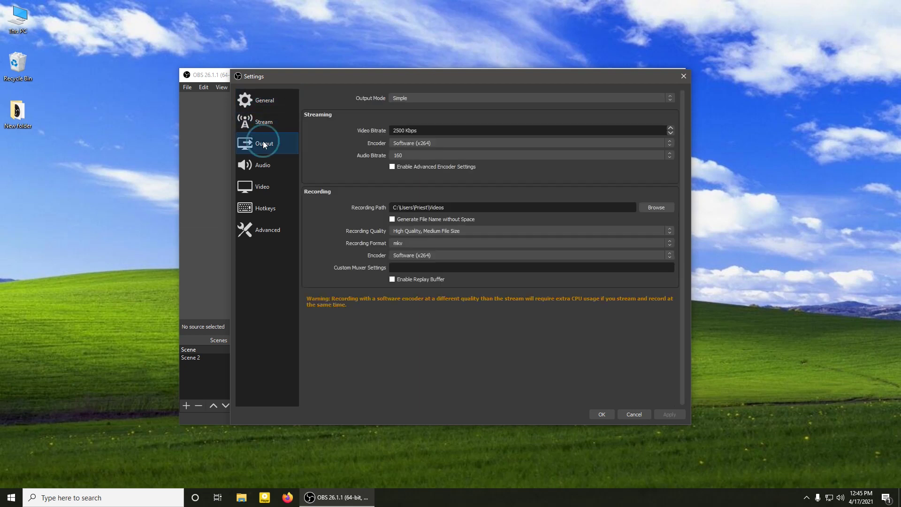
left_click(266, 165)
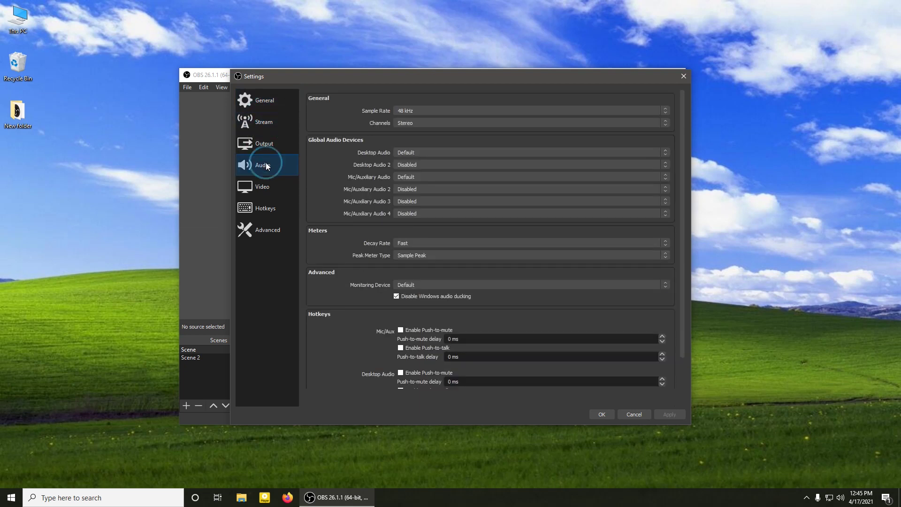
left_click(269, 187)
left_click(270, 203)
left_click(268, 231)
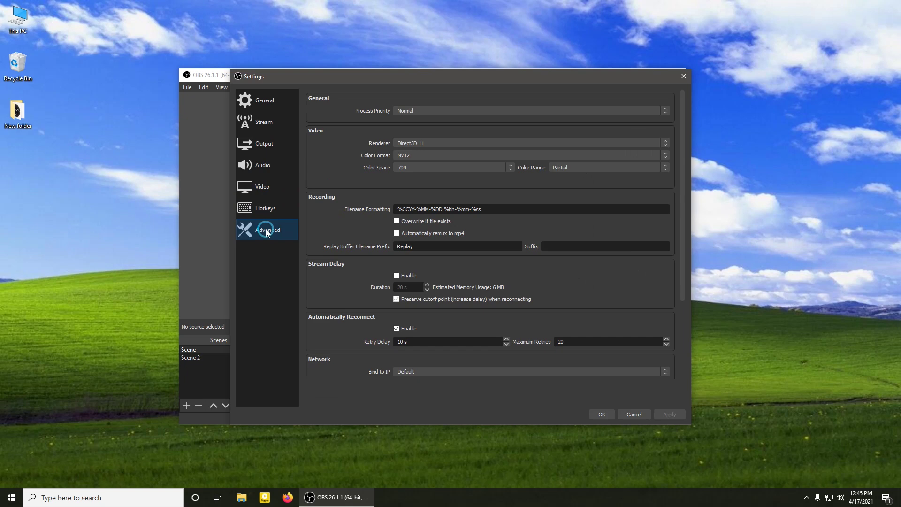
left_click(270, 105)
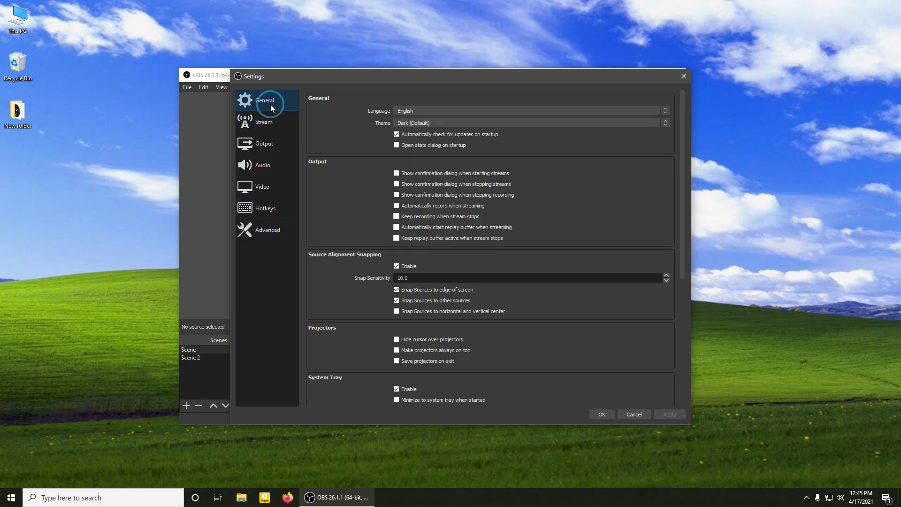
Accept the settings, then shrink and centre the wallpaper image in the scene preview
left_click(600, 413)
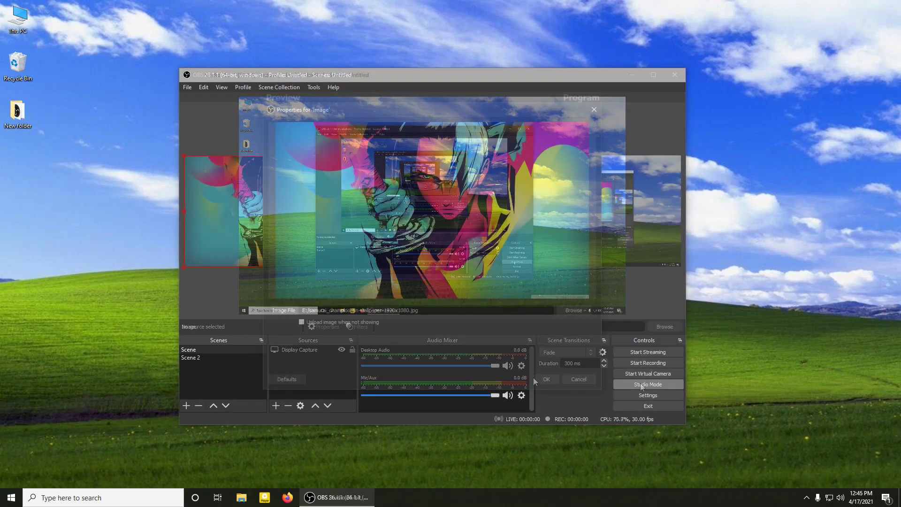
left_click(543, 378)
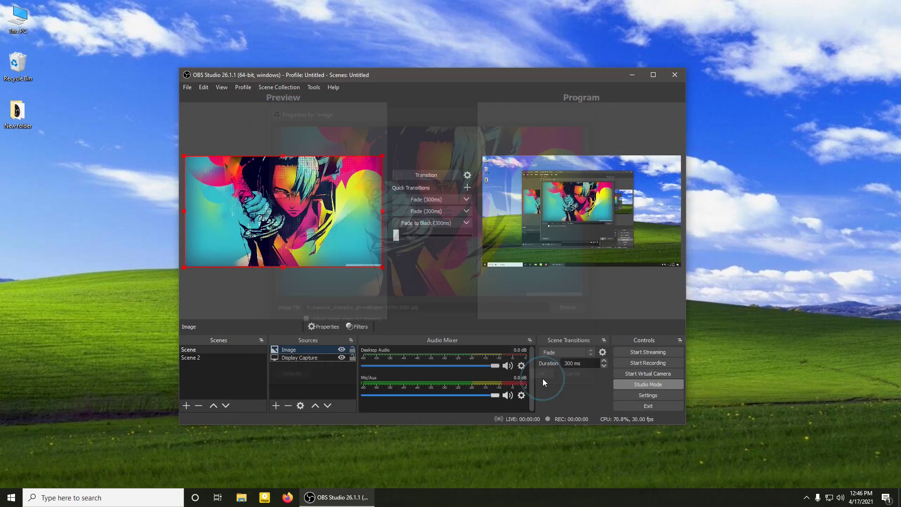
left_click_drag(382, 155, 336, 194)
left_click(427, 176)
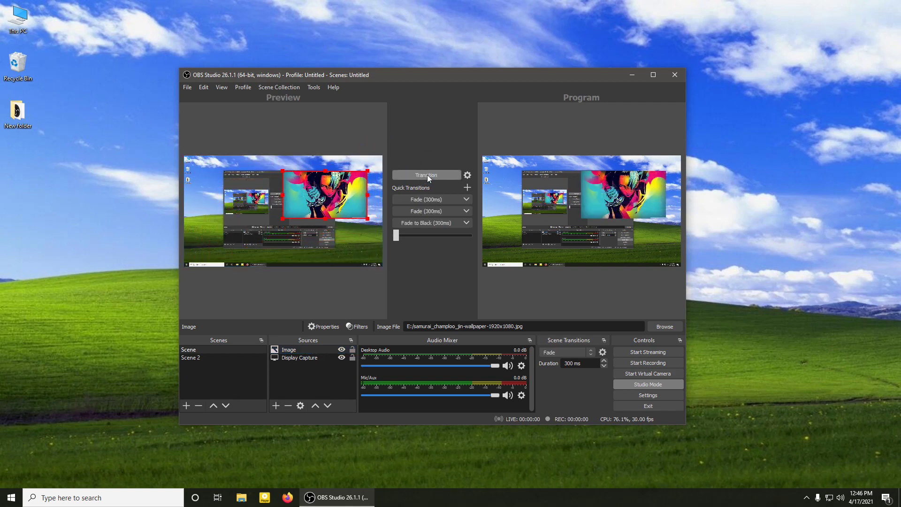
Add Swipe (300ms) as a quick transition and swipe the scene to the program output
left_click(603, 352)
left_click(573, 373)
left_click(321, 311)
left_click(311, 321)
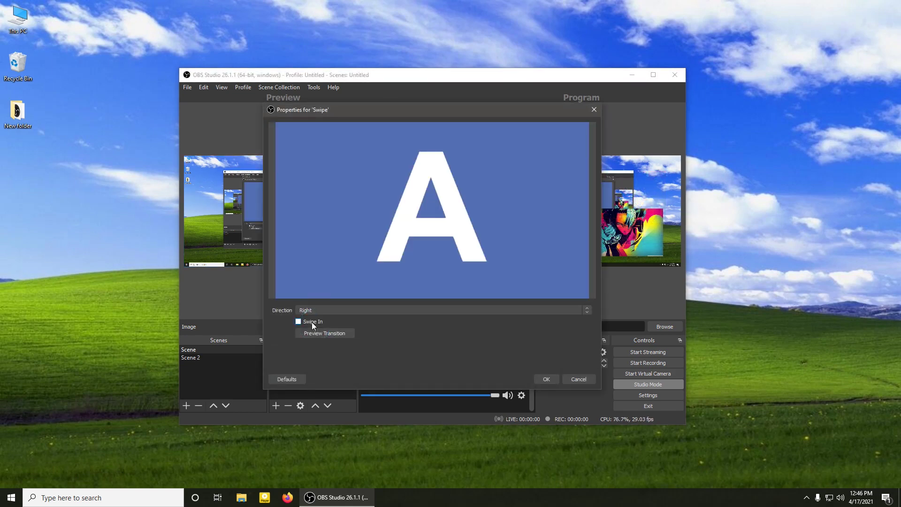
key("Return")
left_click(467, 187)
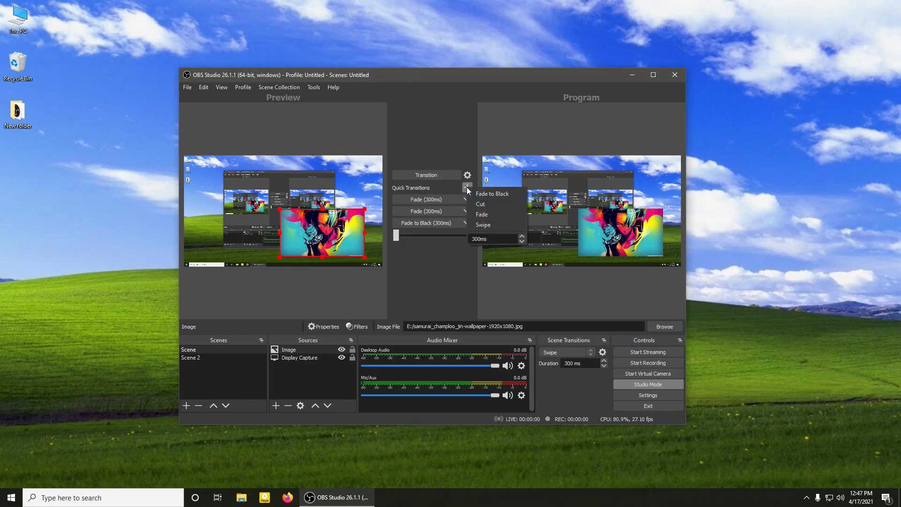
left_click(480, 225)
left_click(425, 229)
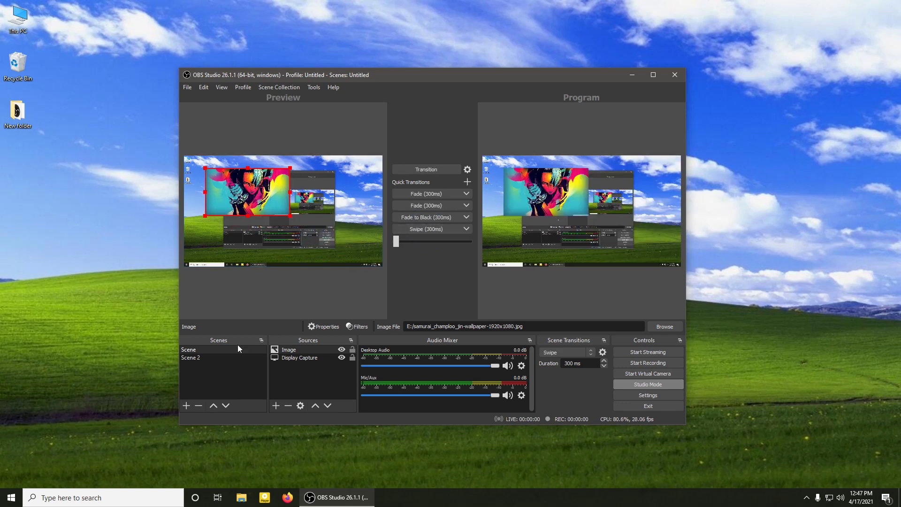
Swipe between Scene and the empty Scene 2 in the program output
left_click(201, 357)
left_click(420, 228)
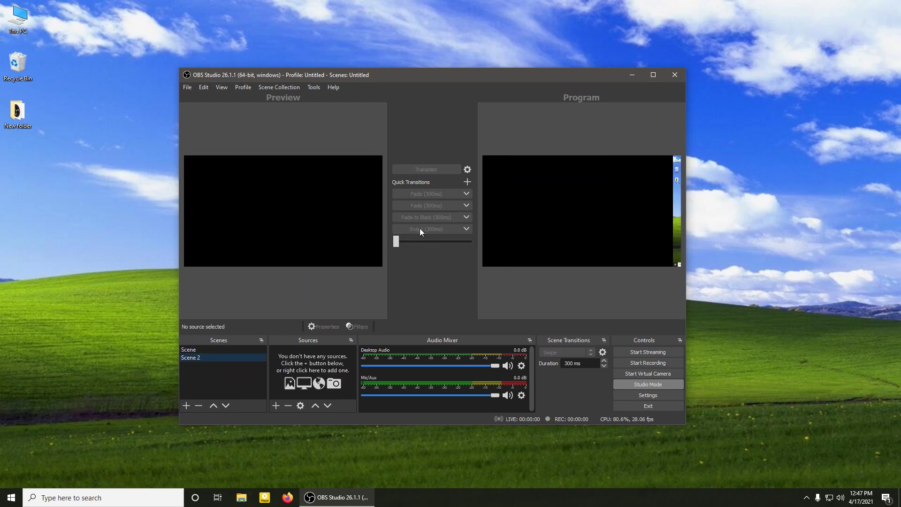
left_click(200, 355)
left_click(428, 228)
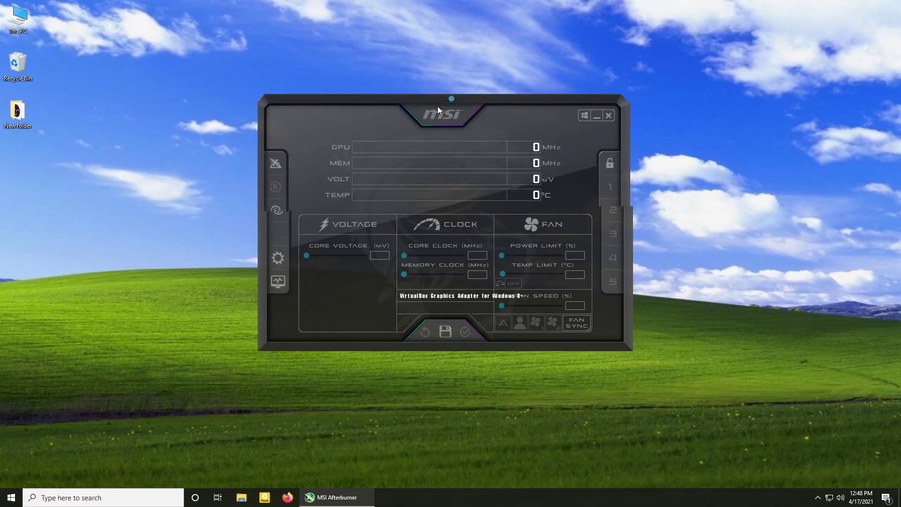
left_click_drag(437, 106, 411, 93)
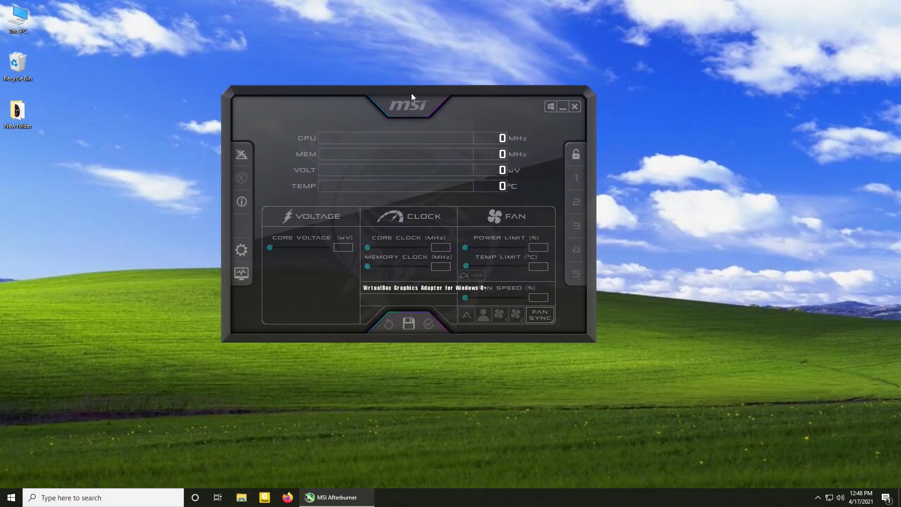
Open MSI Afterburner's properties on the Video capture page
left_click(242, 251)
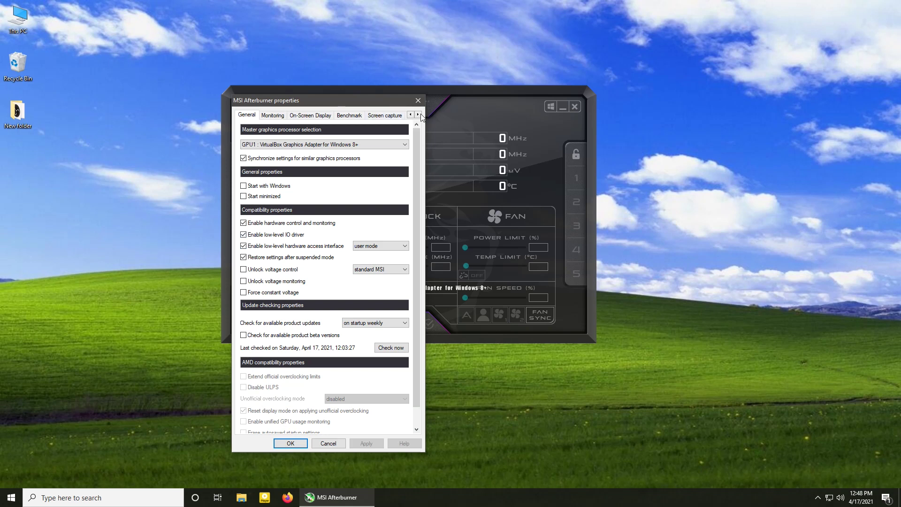
left_click(418, 115)
left_click(418, 115)
left_click(372, 114)
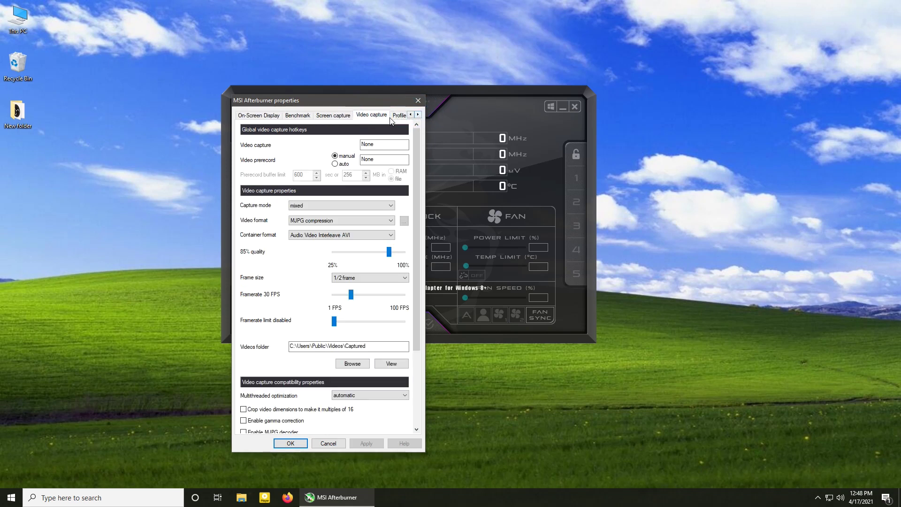
left_click_drag(377, 97, 420, 99)
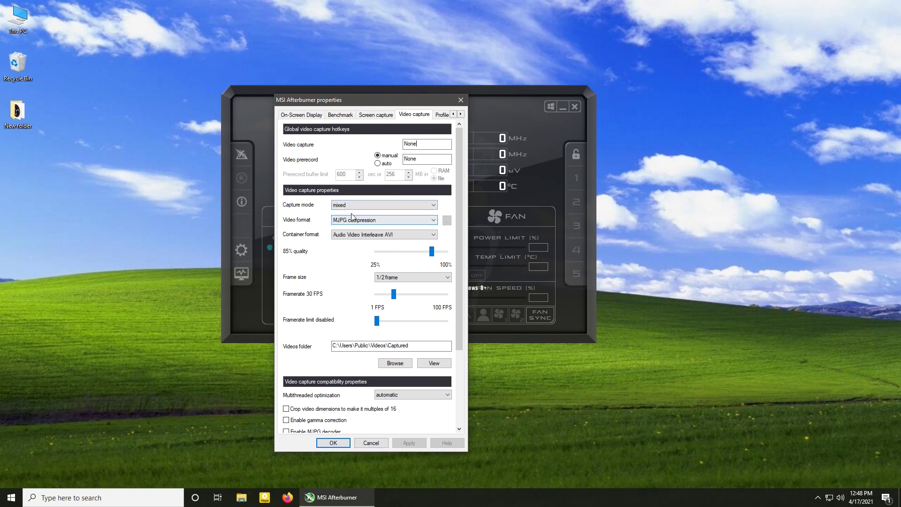
Set capture quality to 100% and frame size to full frame, keeping AVI format
left_click(356, 234)
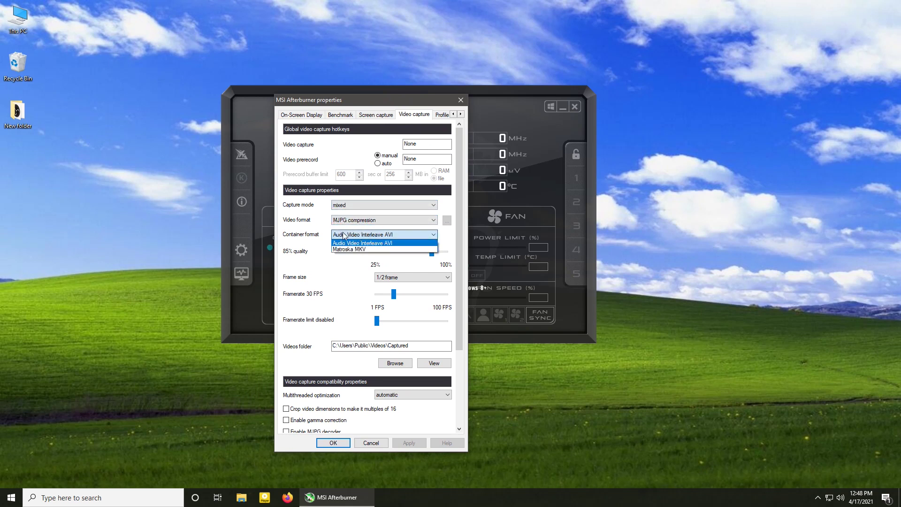
left_click(351, 242)
left_click_drag(432, 253, 424, 253)
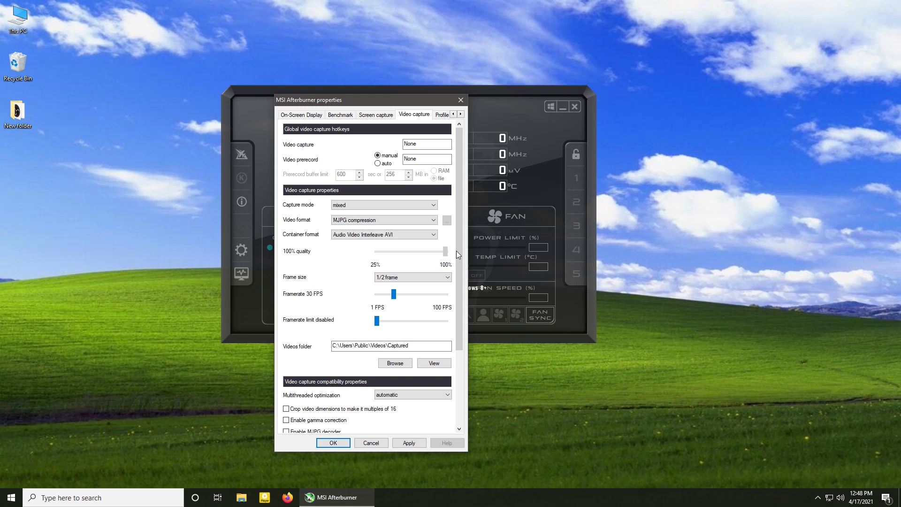
left_click(420, 277)
left_click(399, 284)
mouse_move(396, 296)
left_mouse_down()
mouse_move(420, 294)
mouse_move(401, 295)
left_mouse_up()
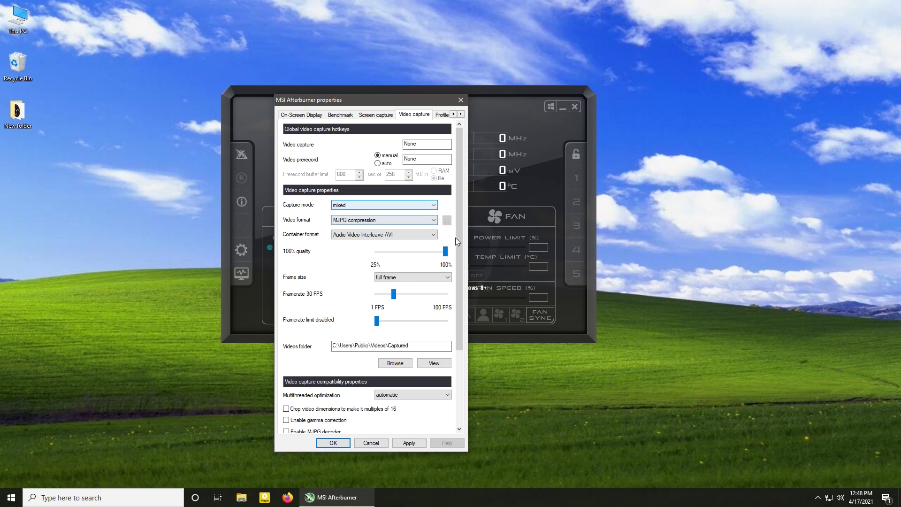
Set audio source #1 to the WASAPI playback device using the Headphones
left_click_drag(455, 238, 446, 347)
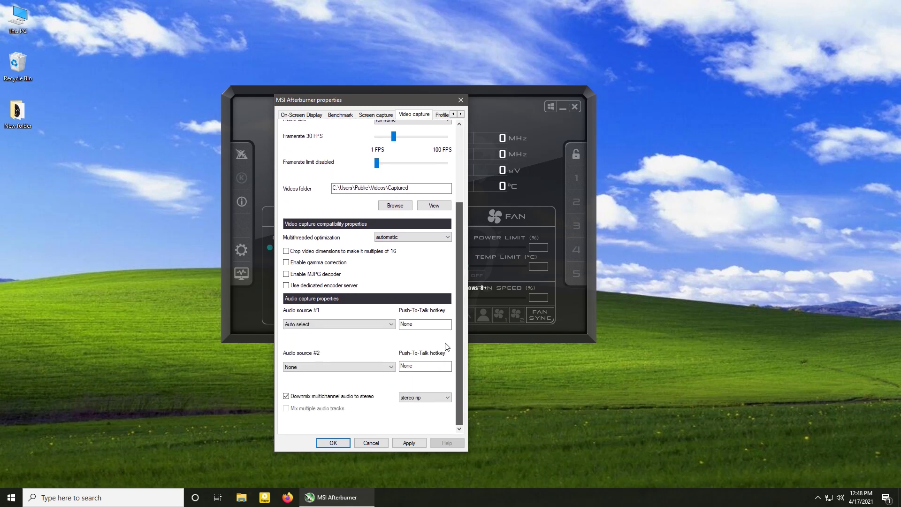
left_click(312, 324)
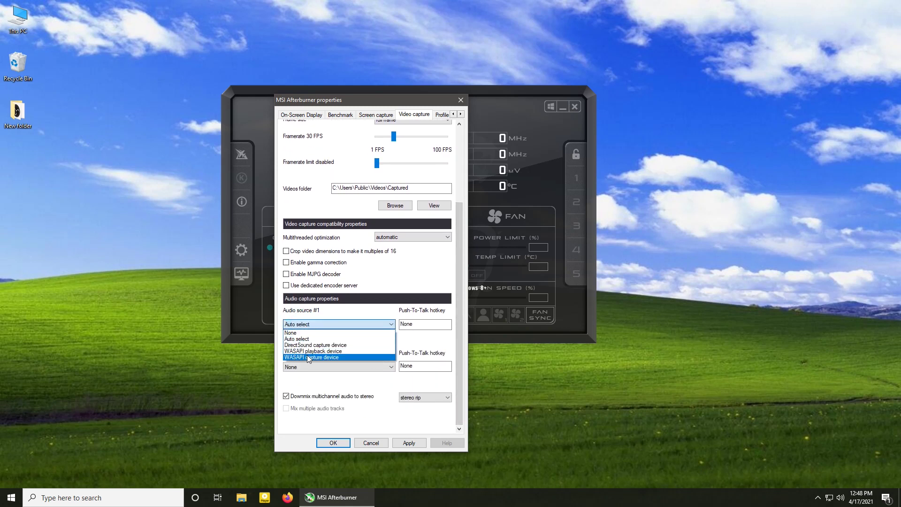
left_click(307, 351)
left_click(310, 341)
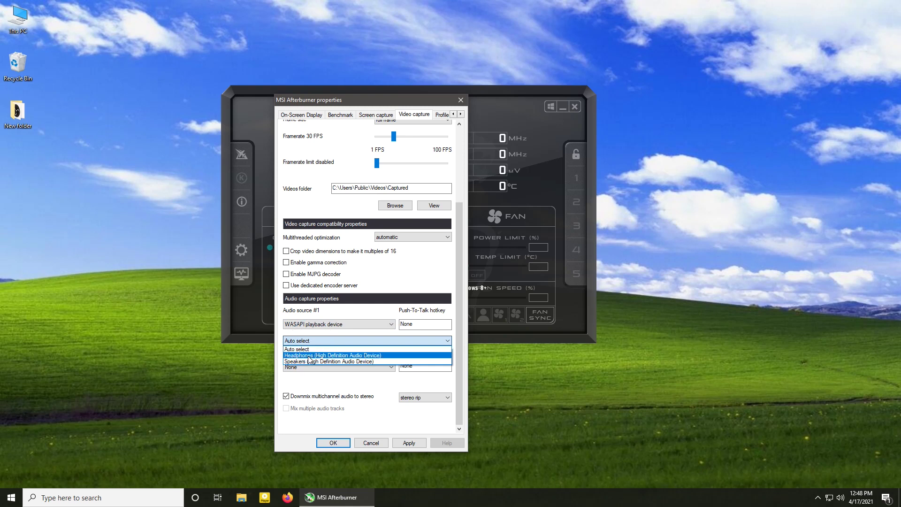
left_click(309, 356)
Switch the capture mode to 3D application, leaving the container format unchanged
left_click_drag(462, 341, 458, 250)
left_click(354, 206)
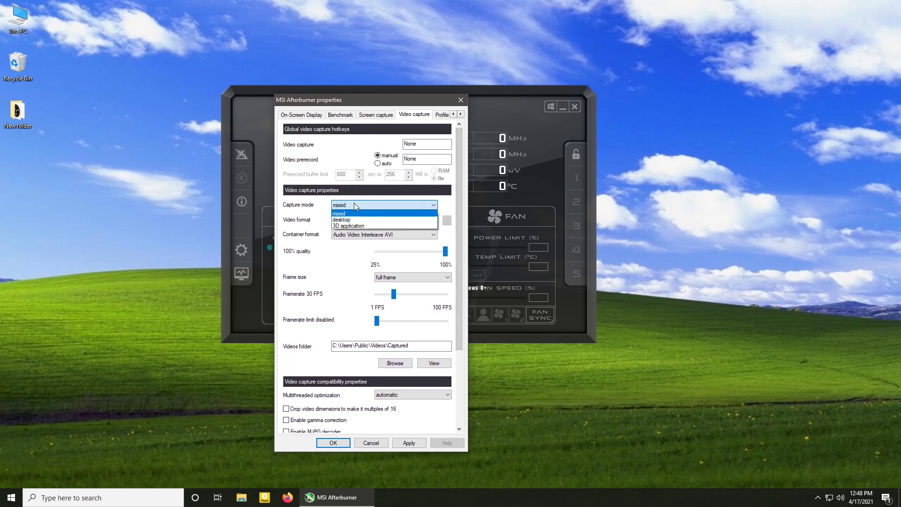
left_click(355, 226)
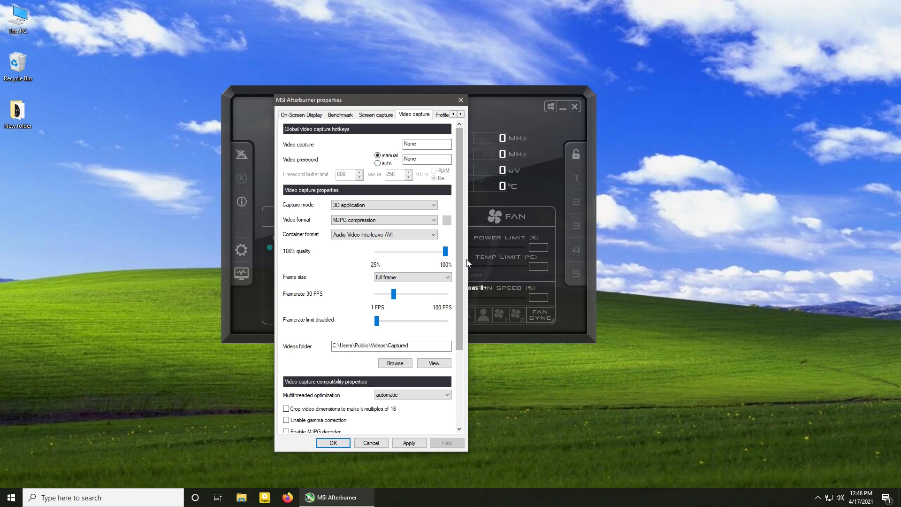
left_click(378, 234)
left_click(378, 243)
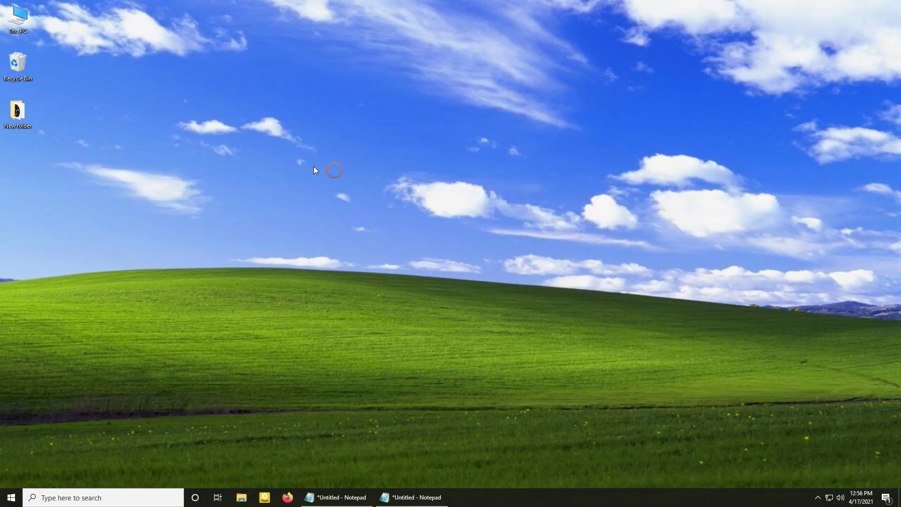
Refresh the desktop and restore the Notepad note listing the three recorders
right_click(342, 174)
left_click(384, 203)
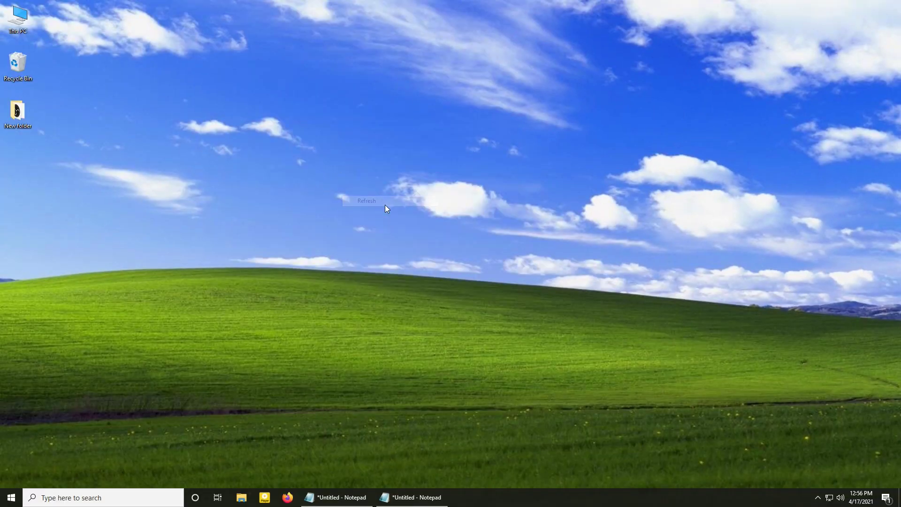
left_click(338, 492)
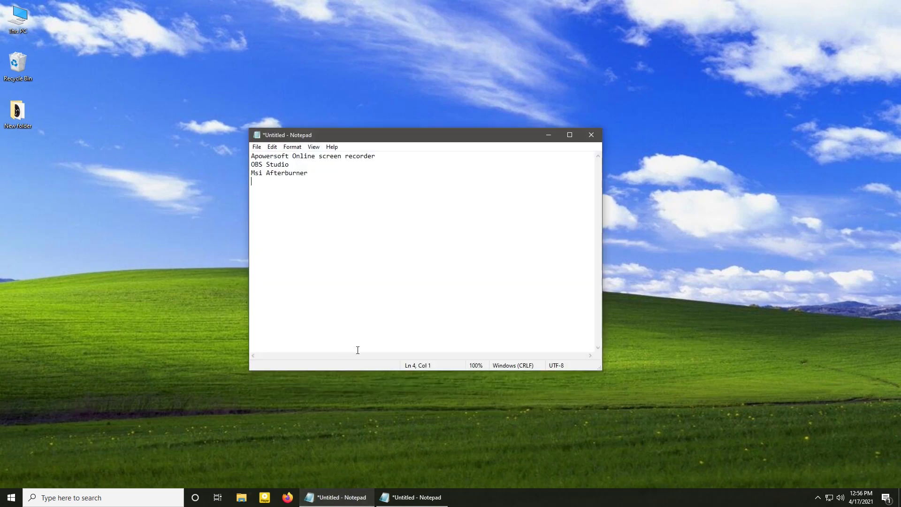
Close 'the choice is yours...' note unsaved and replace the list with 'thanks for watching...see you soon'
left_click(404, 497)
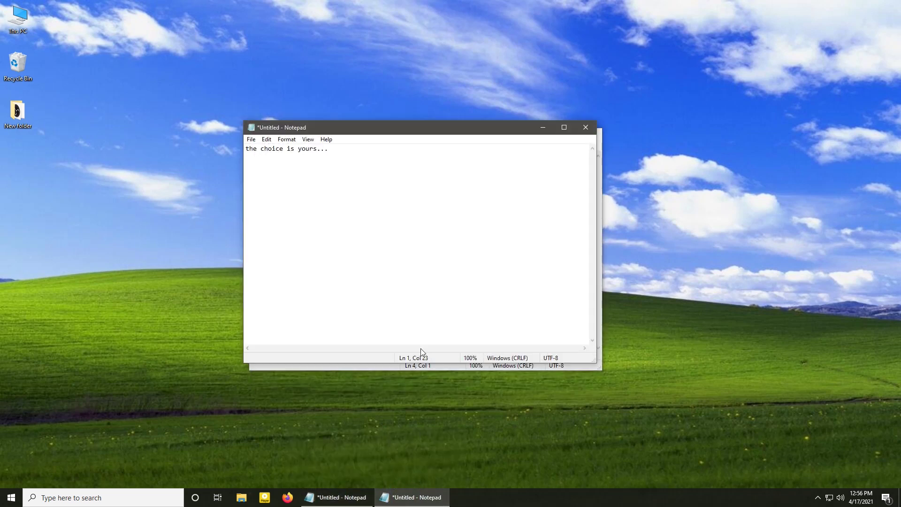
left_click_drag(311, 131, 312, 211)
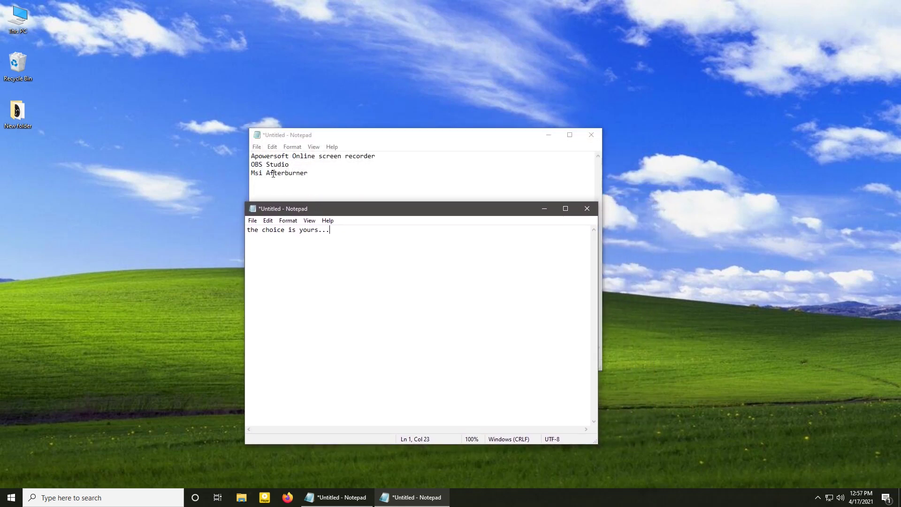
left_click(587, 208)
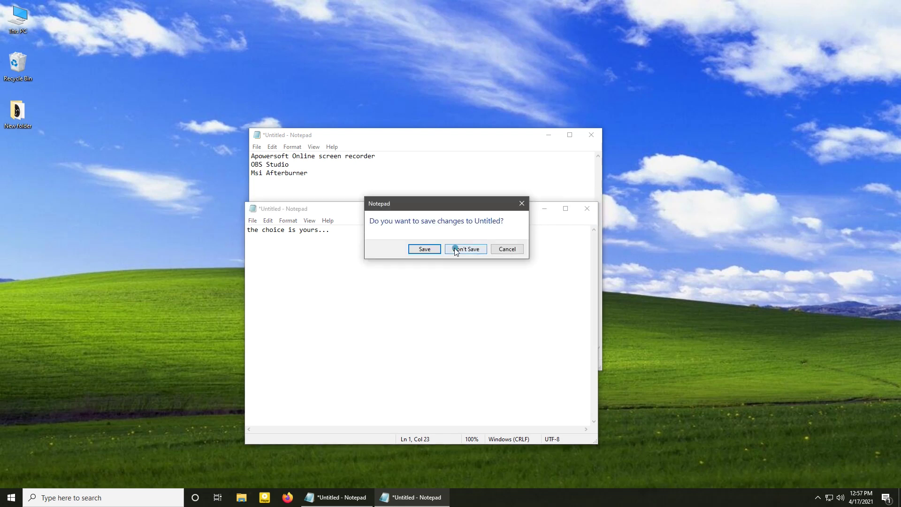
left_click(463, 248)
key("ctrl+a")
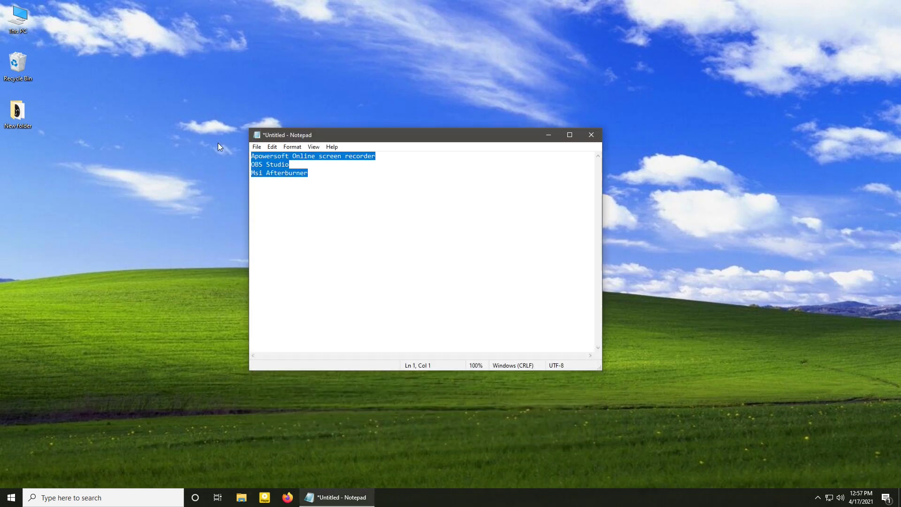
type("thanks for watching...see you soo")
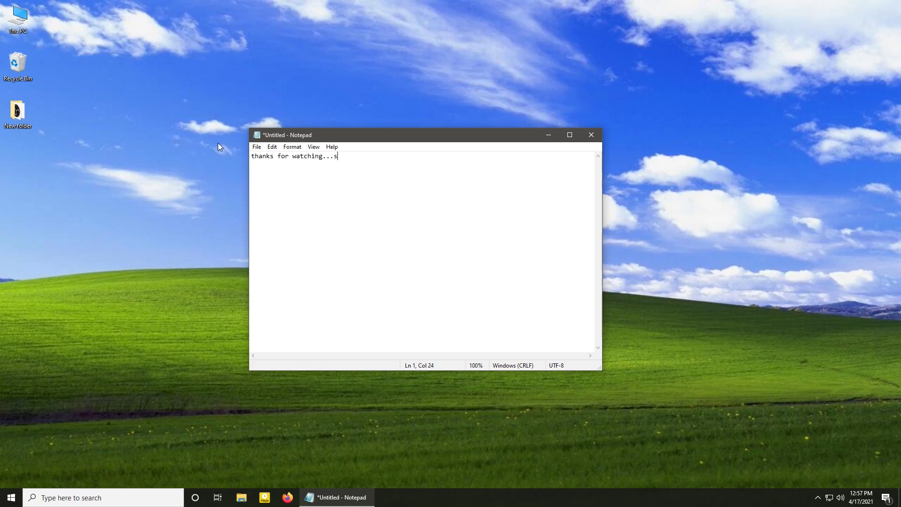